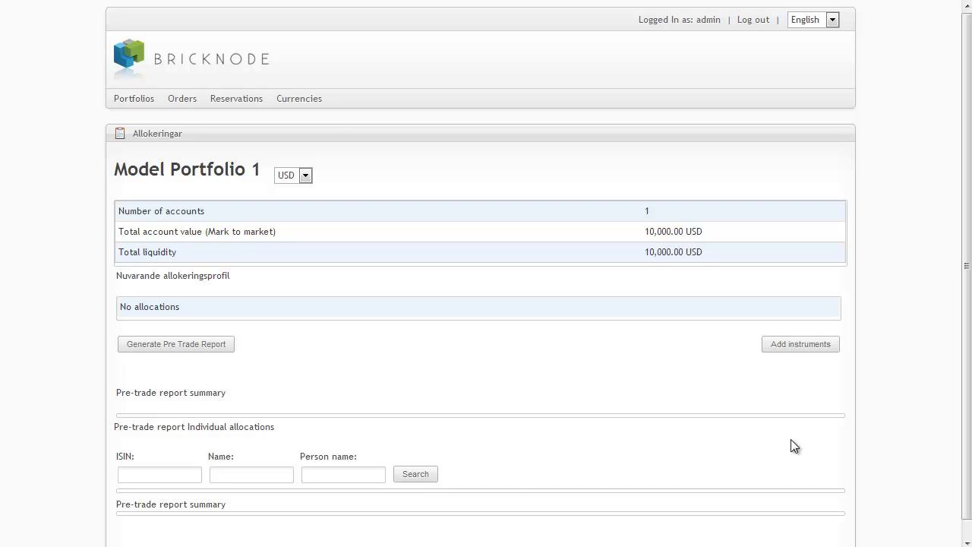
# Add The Coca-Cola Company and Apple Inc. shares to the allocation profile of Model Portfolio 1.
pyautogui.click(792, 348)
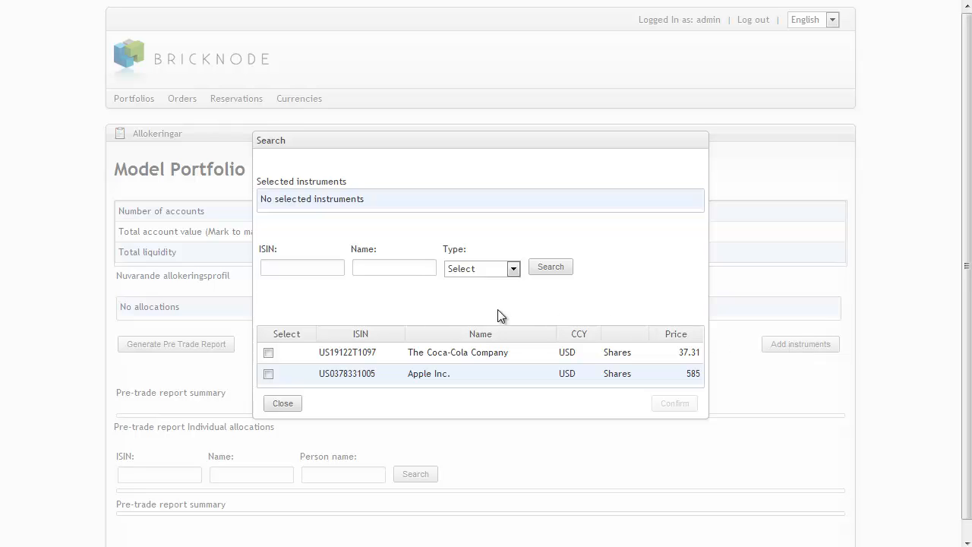
pyautogui.click(268, 353)
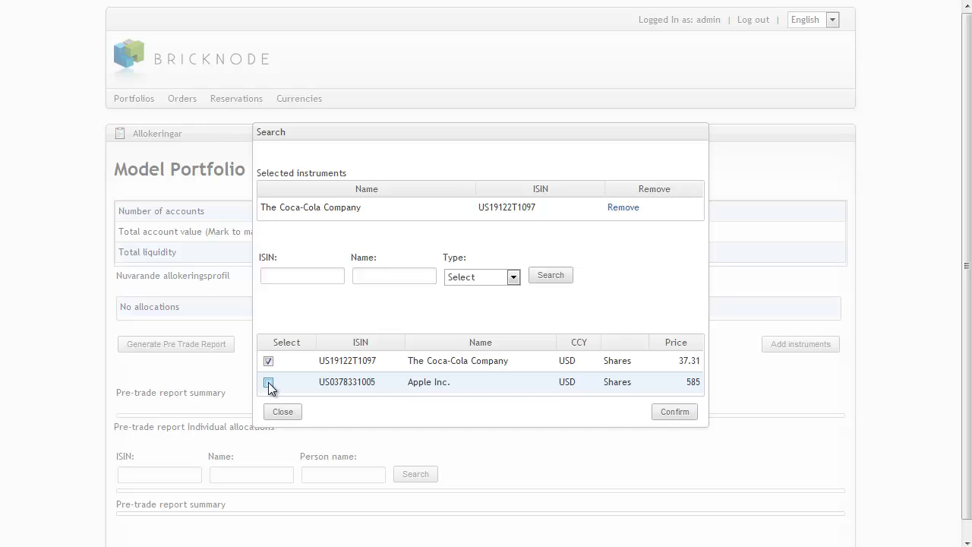
pyautogui.click(268, 383)
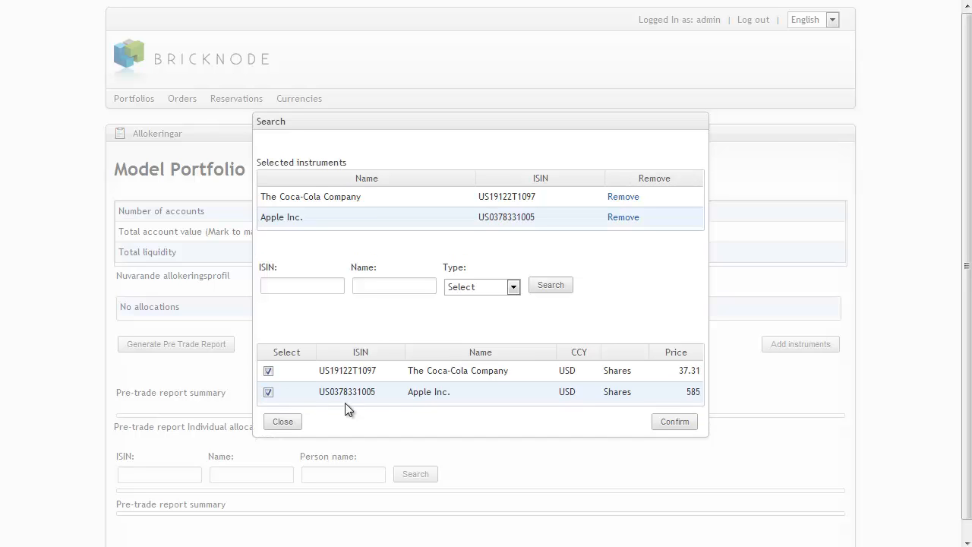
pyautogui.click(675, 430)
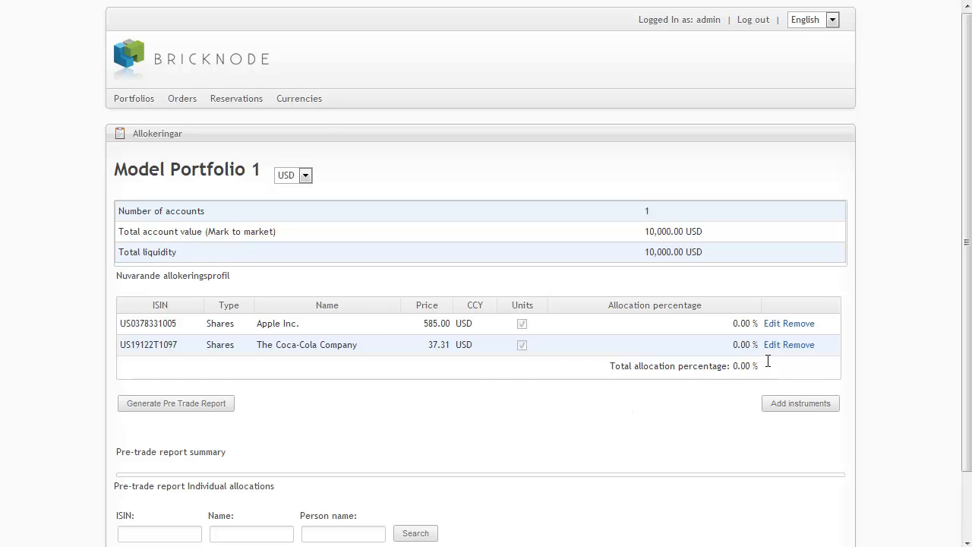
# Set the allocation percentage of The Coca-Cola Company to 10%.
pyautogui.click(773, 345)
pyautogui.hotkey('ctrl', 'a')
pyautogui.write('10')
pyautogui.click(555, 323)
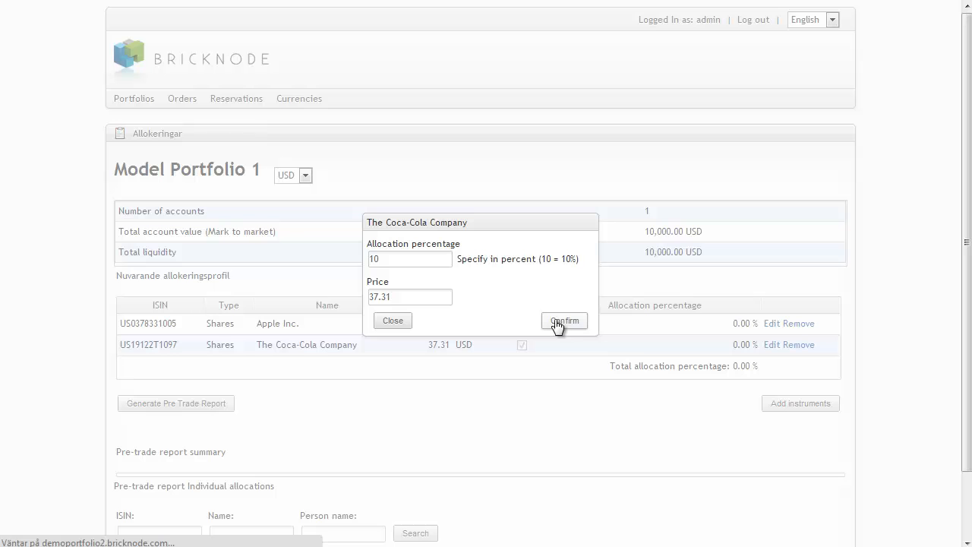
# Set the allocation percentage of Apple Inc. to 5%.
pyautogui.click(769, 322)
pyautogui.moveTo(408, 257); pyautogui.dragTo(315, 262)
pyautogui.write('5')
pyautogui.click(403, 275)
pyautogui.click(564, 322)
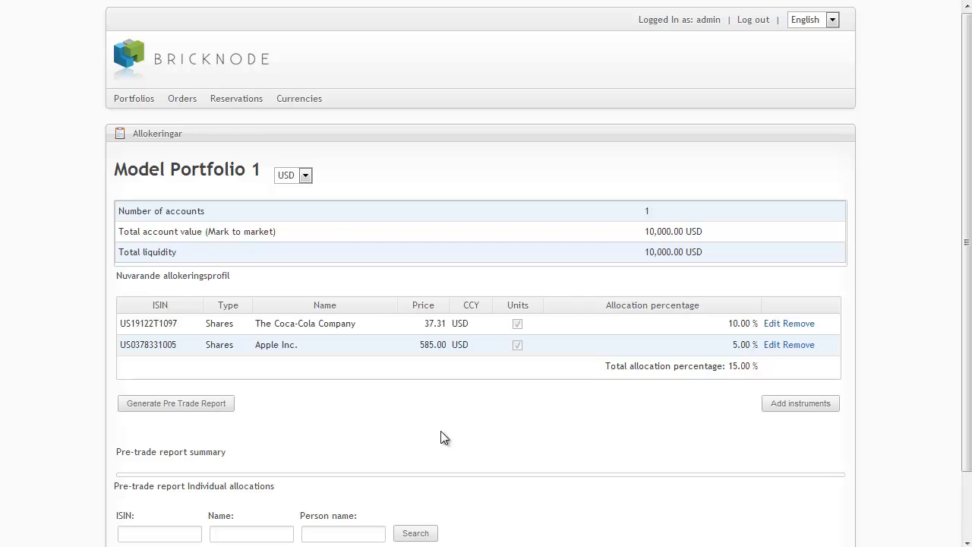
# Generate the pre-trade report, review its allocations, and switch the portfolio's currency to EUR.
pyautogui.click(203, 411)
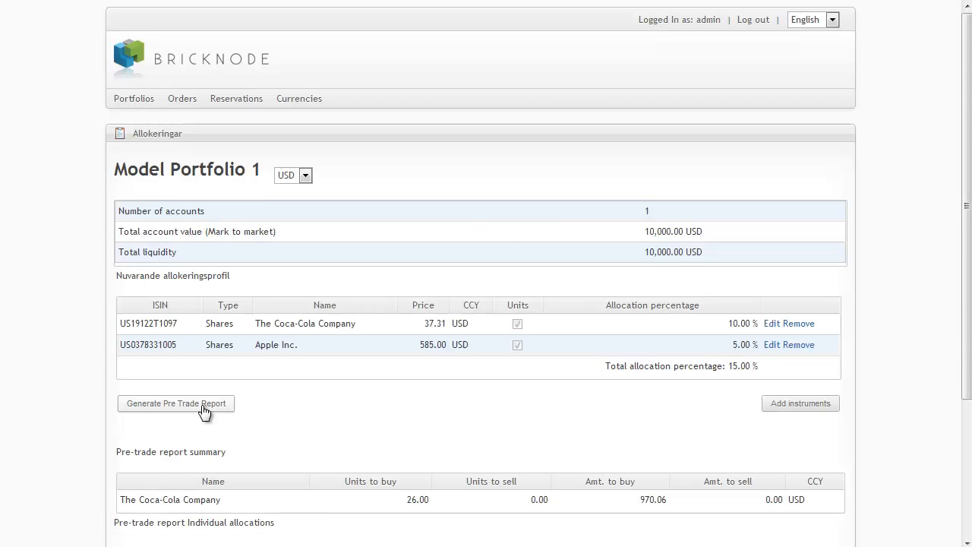
pyautogui.scroll(-3, 203, 411)
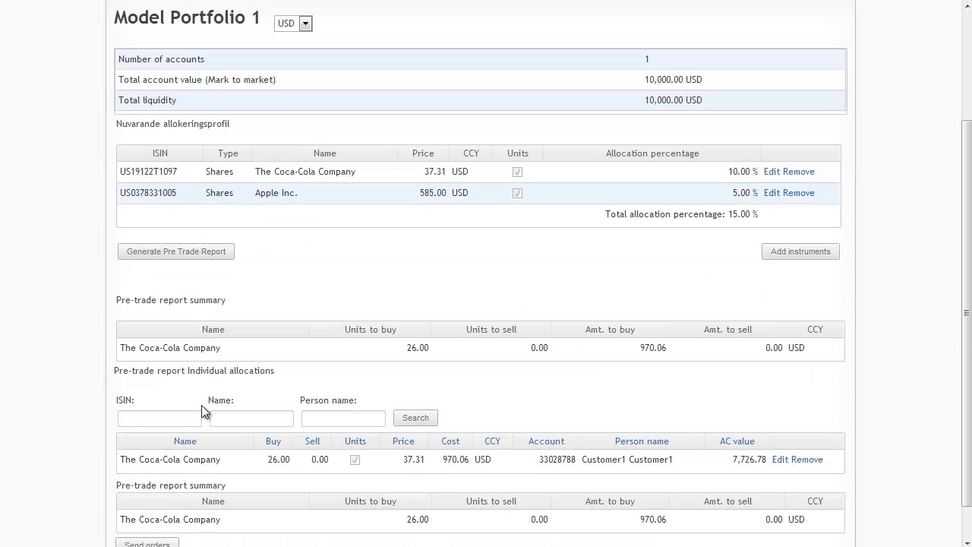
pyautogui.scroll(-1, 201, 410)
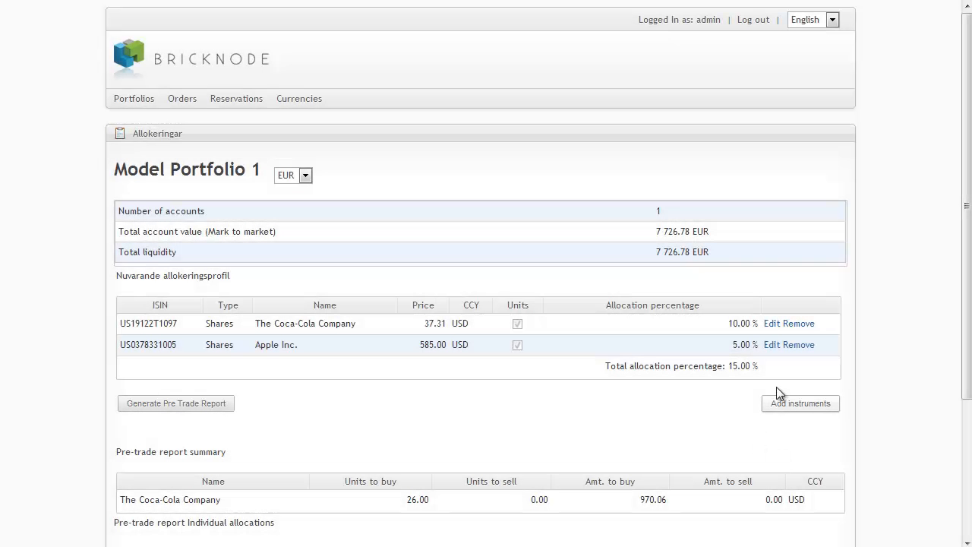
# Raise the allocation percentage of Apple Inc. to 10% and regenerate the pre-trade report.
pyautogui.click(770, 346)
pyautogui.moveTo(407, 259); pyautogui.dragTo(324, 257)
pyautogui.write('10')
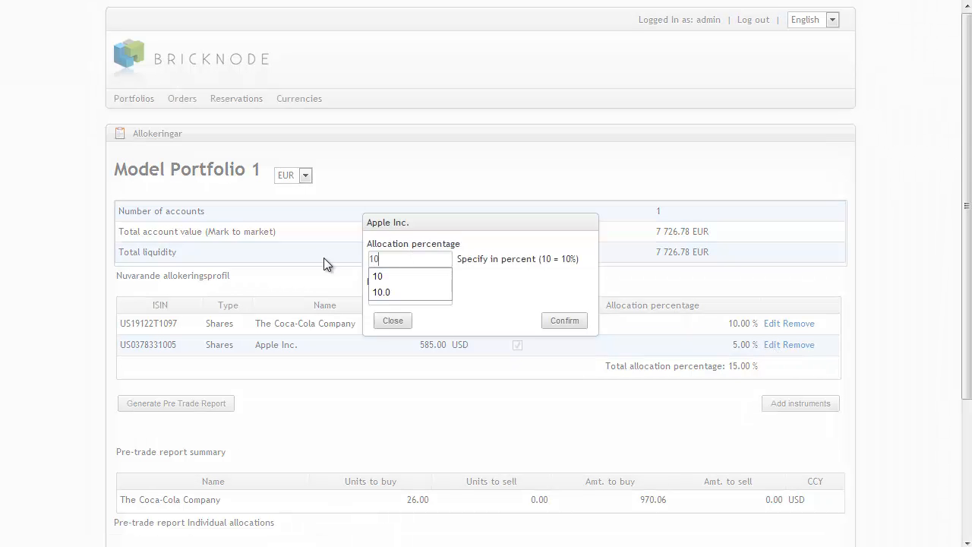
pyautogui.click(437, 274)
pyautogui.click(561, 322)
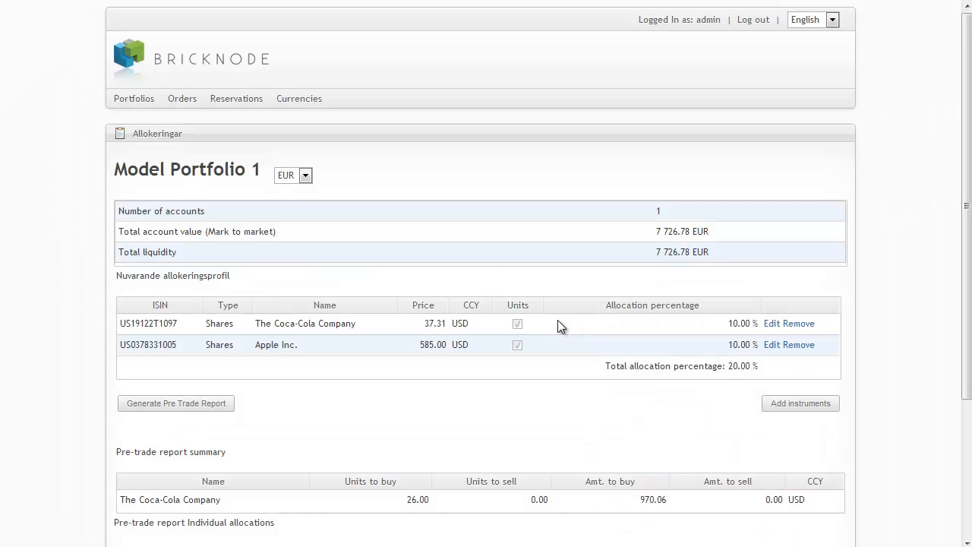
pyautogui.click(200, 405)
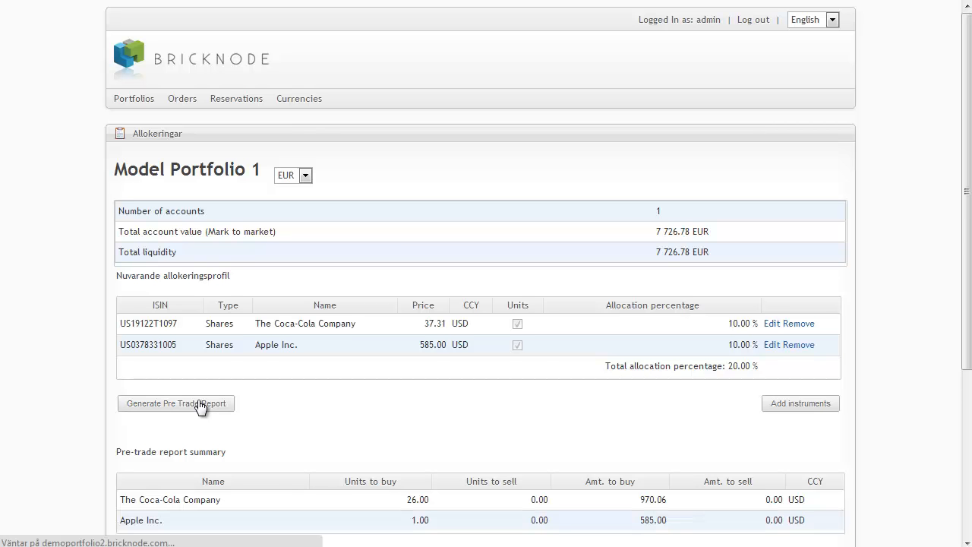
pyautogui.scroll(-3, 199, 403)
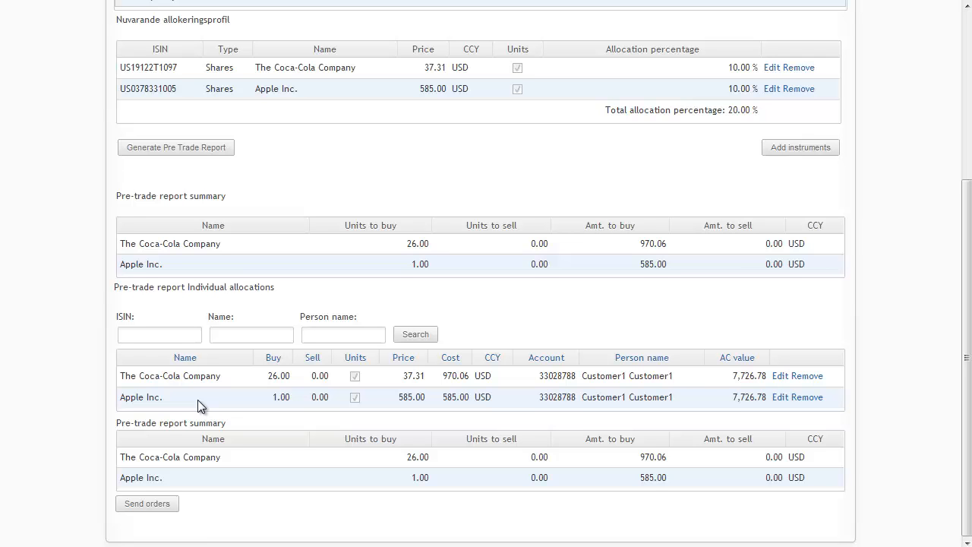
# Set the buy quantity of The Coca-Cola Company in the individual allocations to 25 units.
pyautogui.click(779, 375)
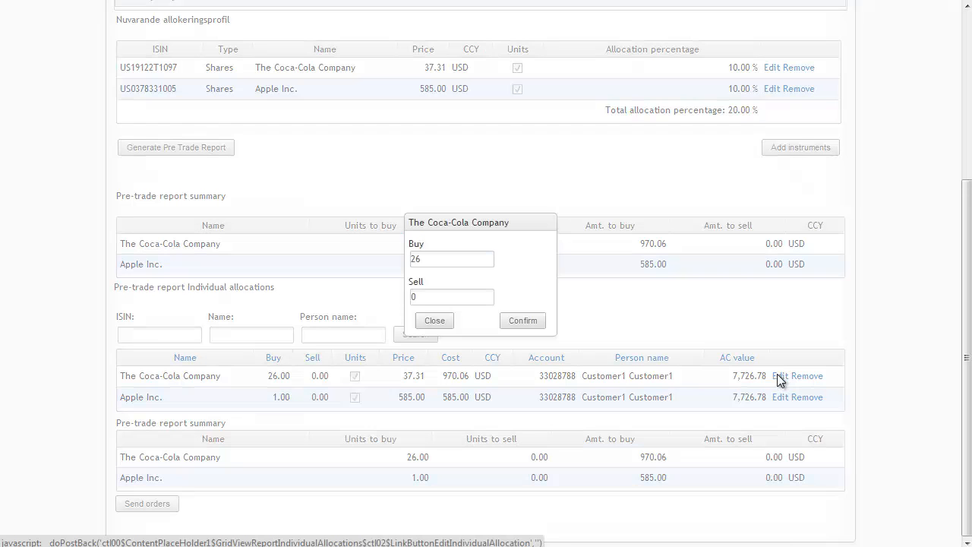
pyautogui.doubleClick(453, 259)
pyautogui.write('25')
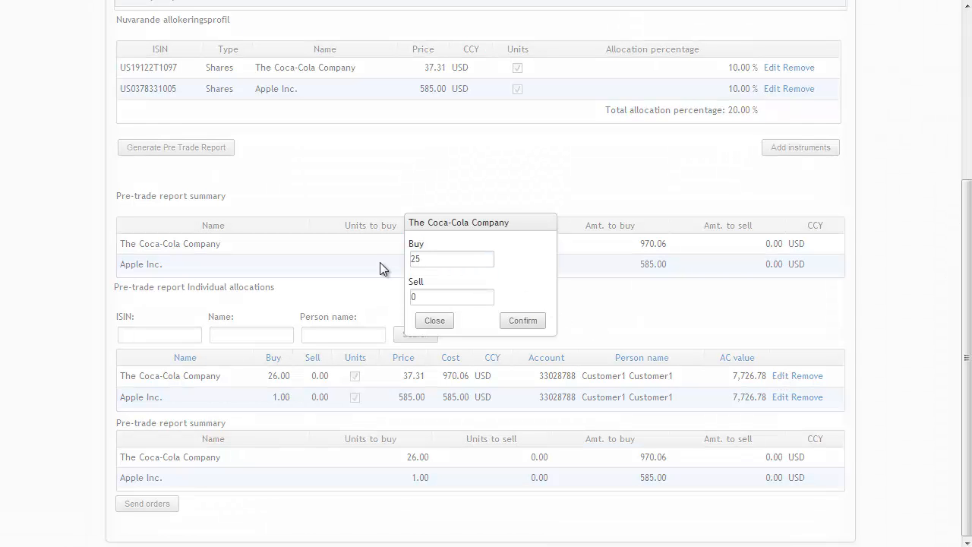
pyautogui.click(523, 322)
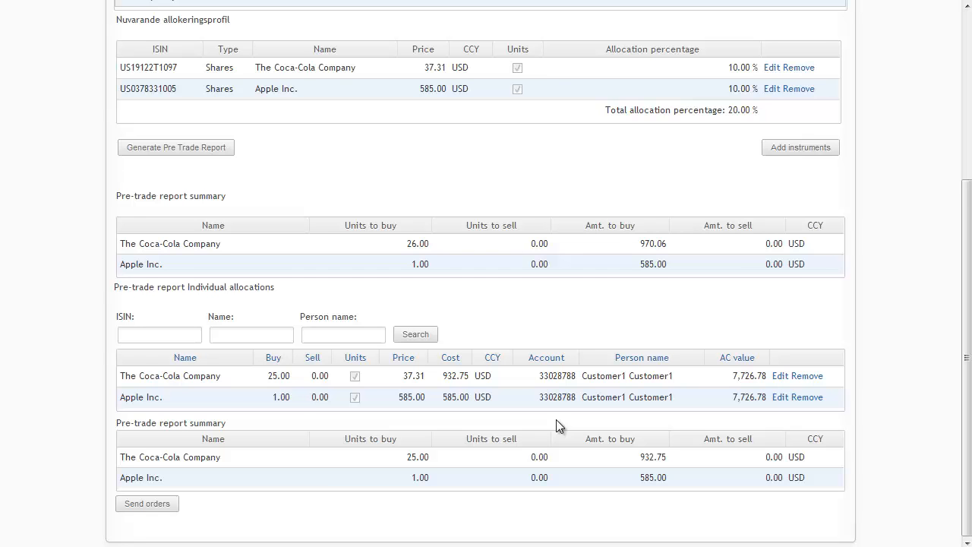
# Send the orders from the pre-trade report and open the order details for Model Portfolio 1.
pyautogui.click(149, 504)
pyautogui.scroll(-1, 151, 508)
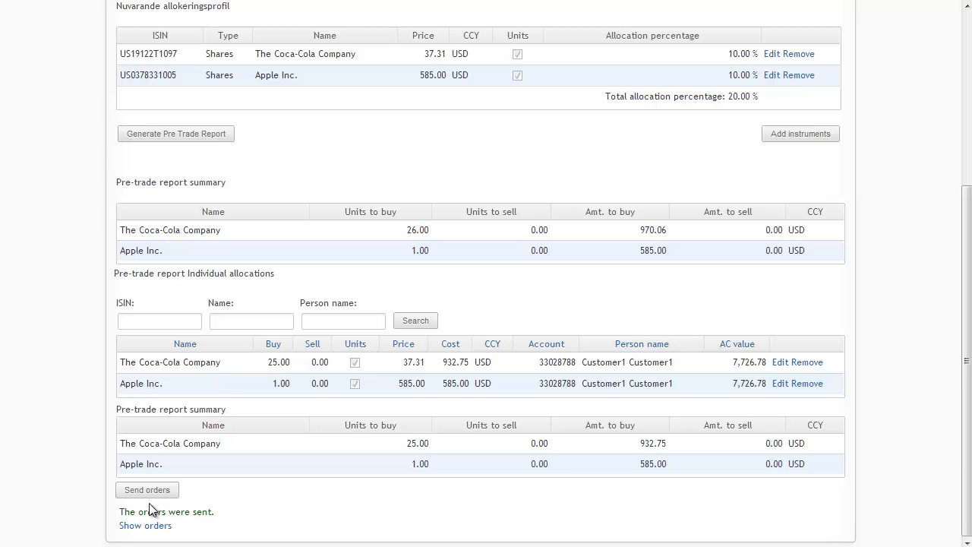
pyautogui.click(145, 525)
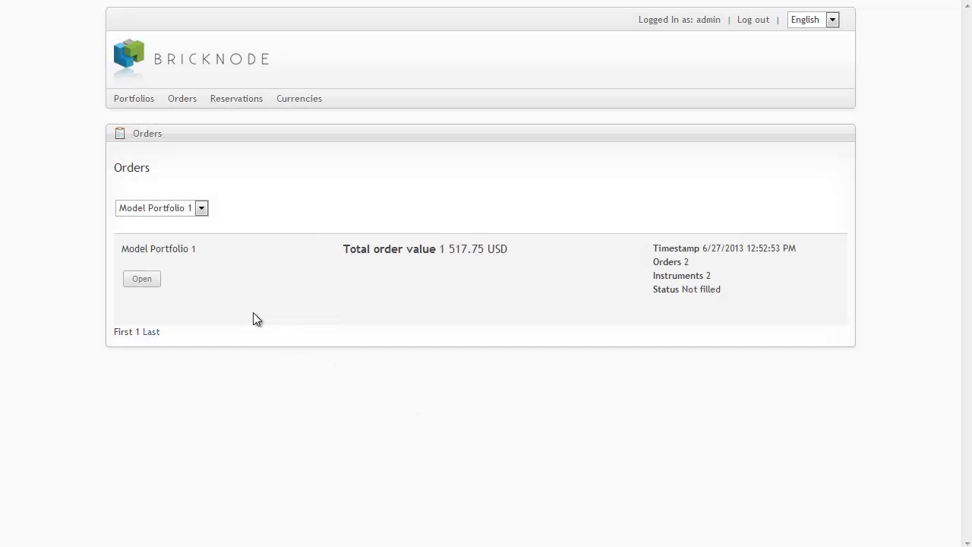
pyautogui.click(144, 281)
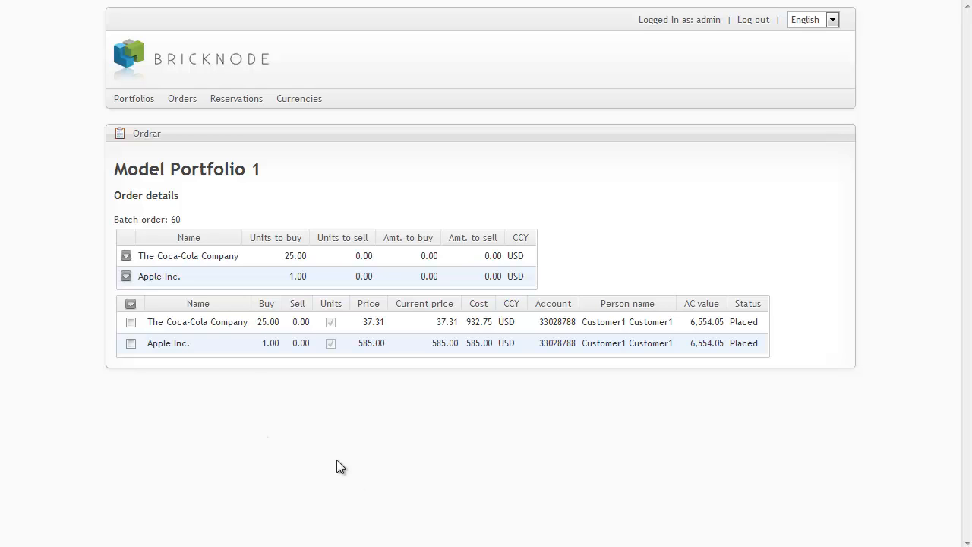
# Set the orders for The Coca-Cola Company and Apple Inc. to processing.
pyautogui.click(126, 256)
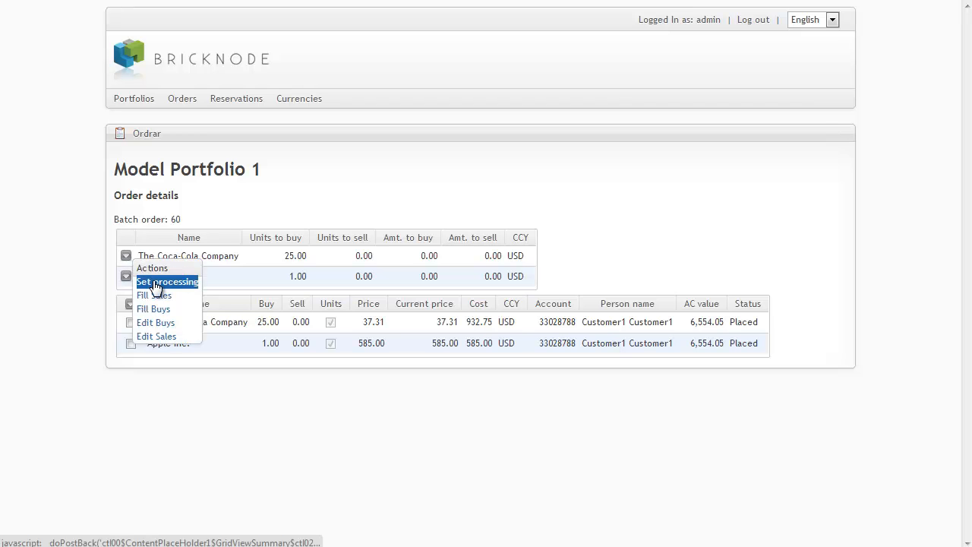
pyautogui.click(154, 283)
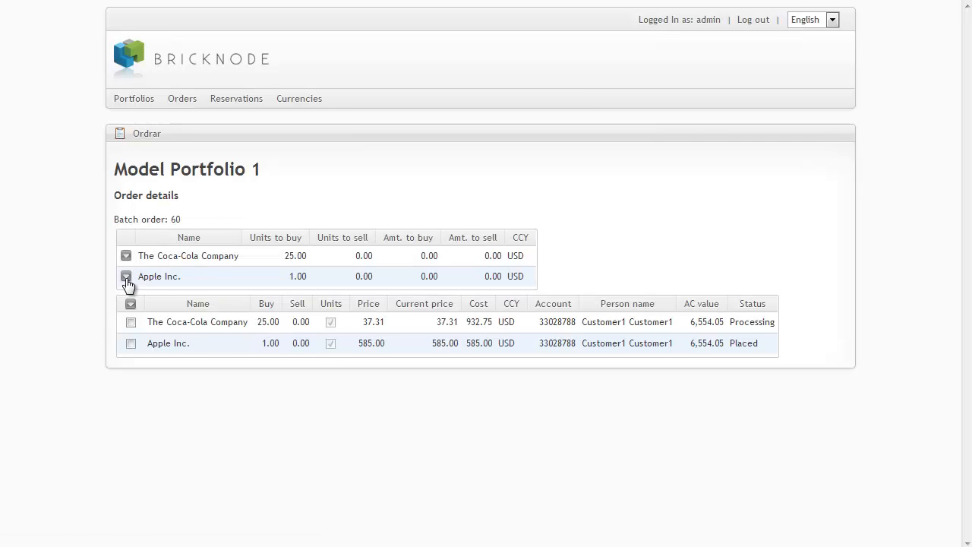
pyautogui.click(126, 275)
pyautogui.click(148, 303)
# Fill the buy orders for The Coca-Cola Company at the order price of 37.31.
pyautogui.click(126, 256)
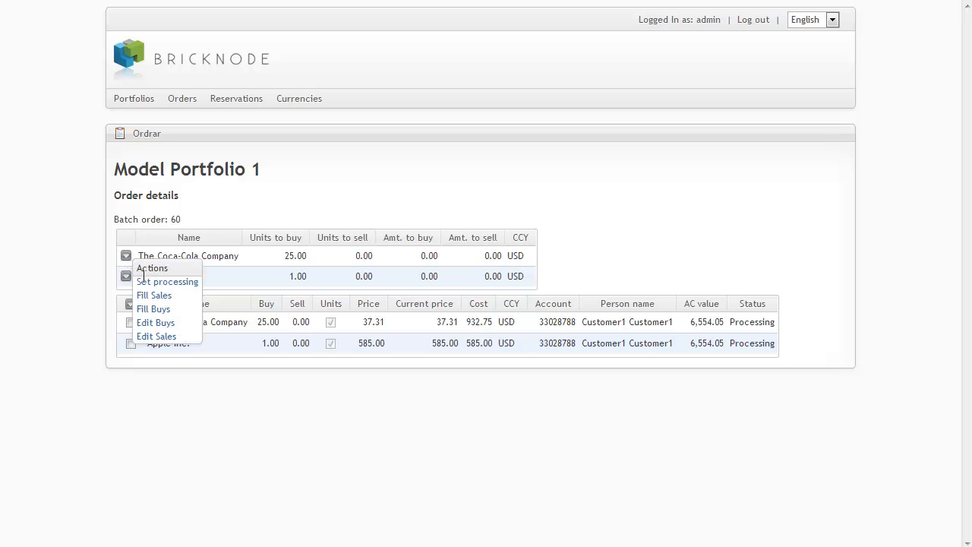
pyautogui.click(147, 311)
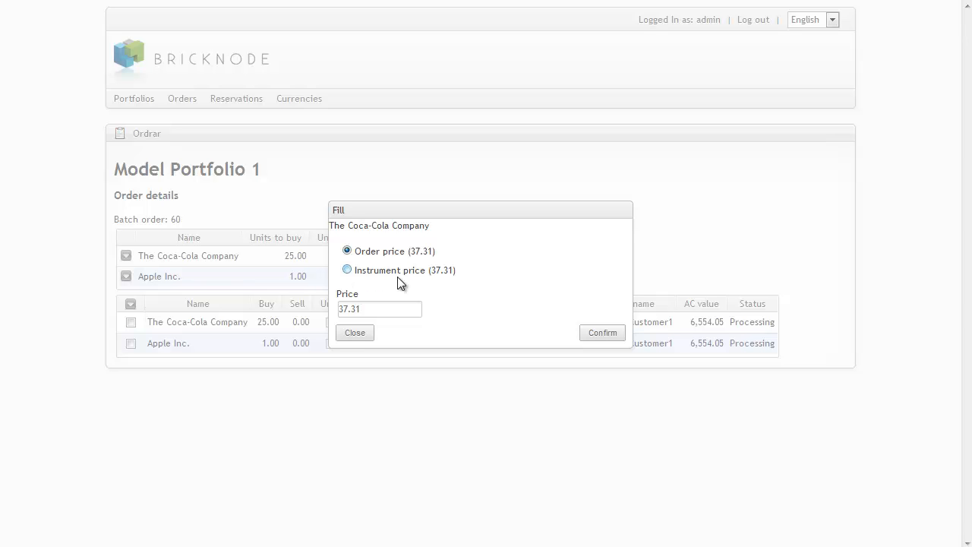
pyautogui.click(604, 334)
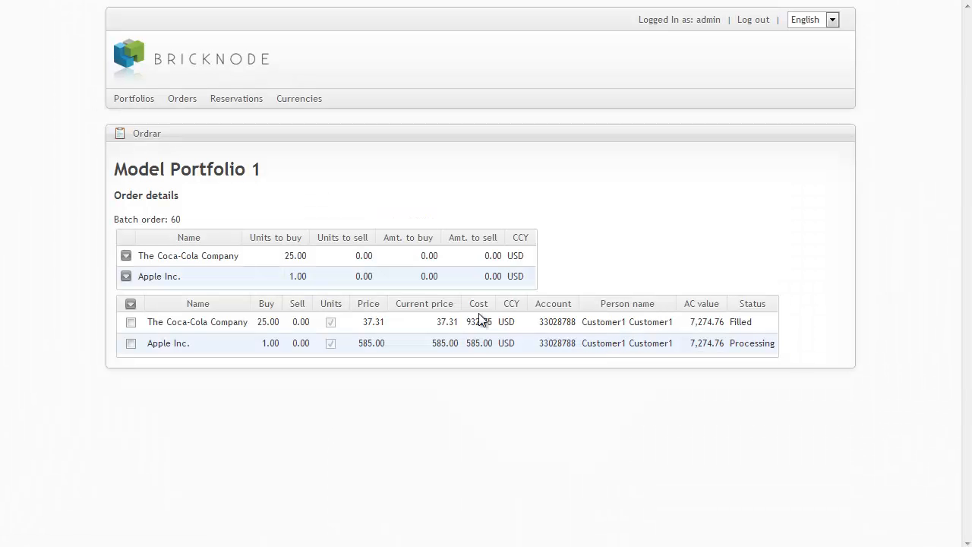
# Start filling the Apple Inc. buys at the order price, with the fill date set to 06/27/2013 16:29.
pyautogui.click(126, 277)
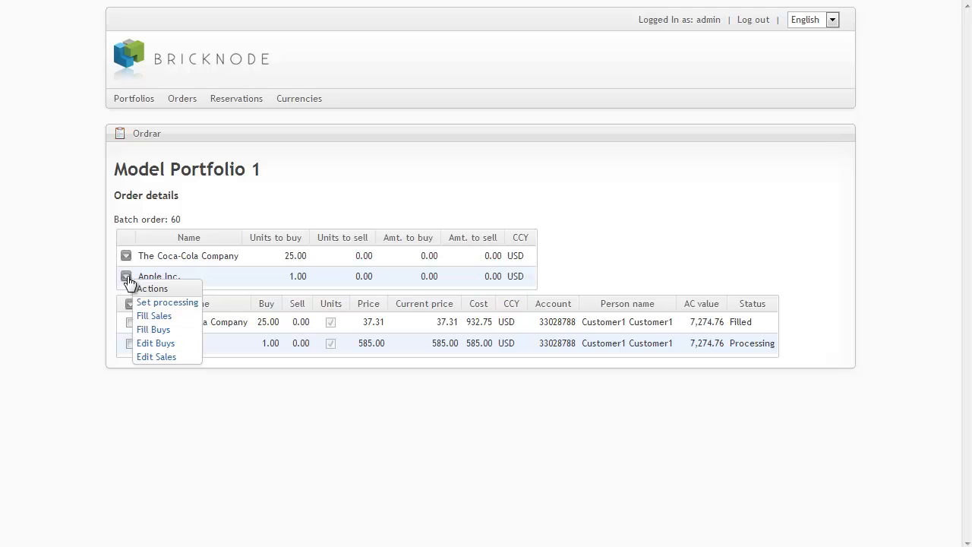
pyautogui.click(154, 330)
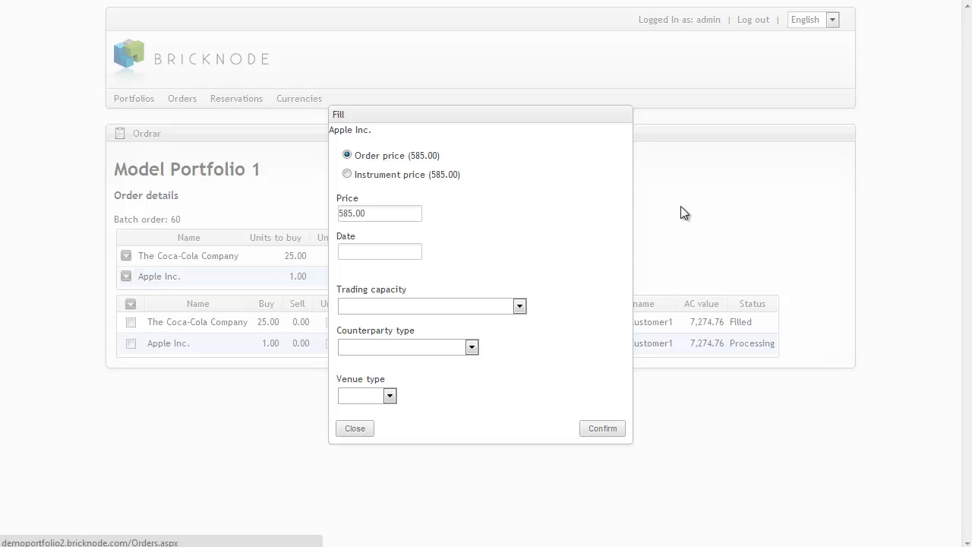
pyautogui.click(391, 250)
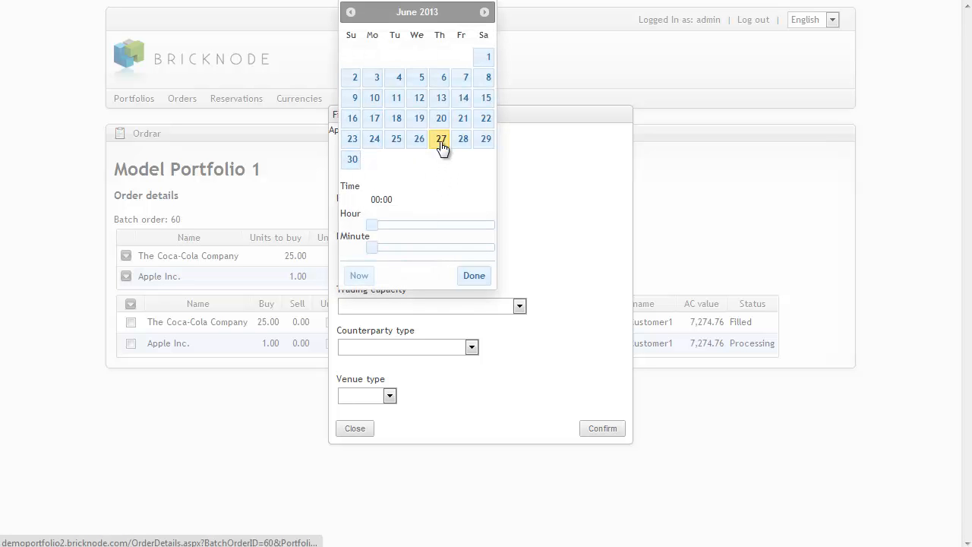
pyautogui.moveTo(373, 224); pyautogui.dragTo(458, 226)
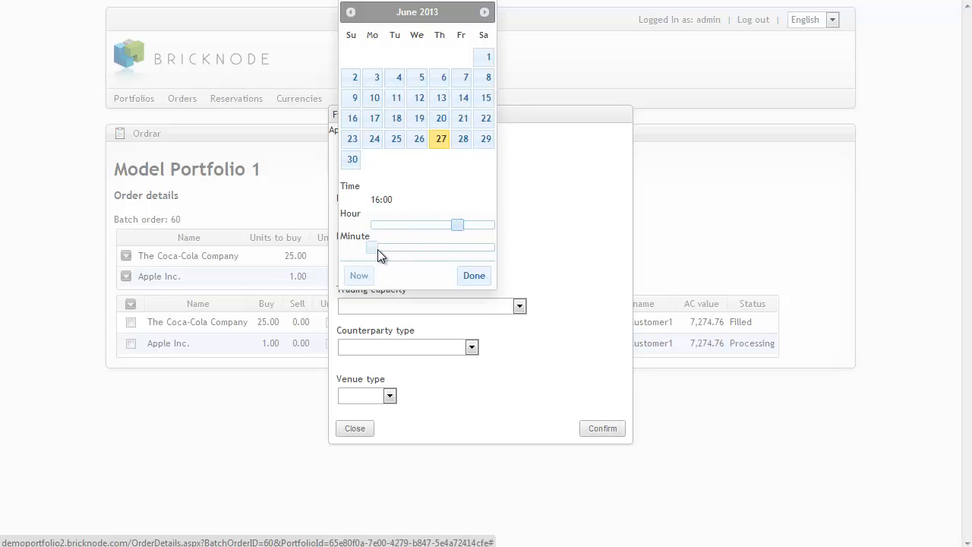
pyautogui.moveTo(374, 248); pyautogui.dragTo(425, 247)
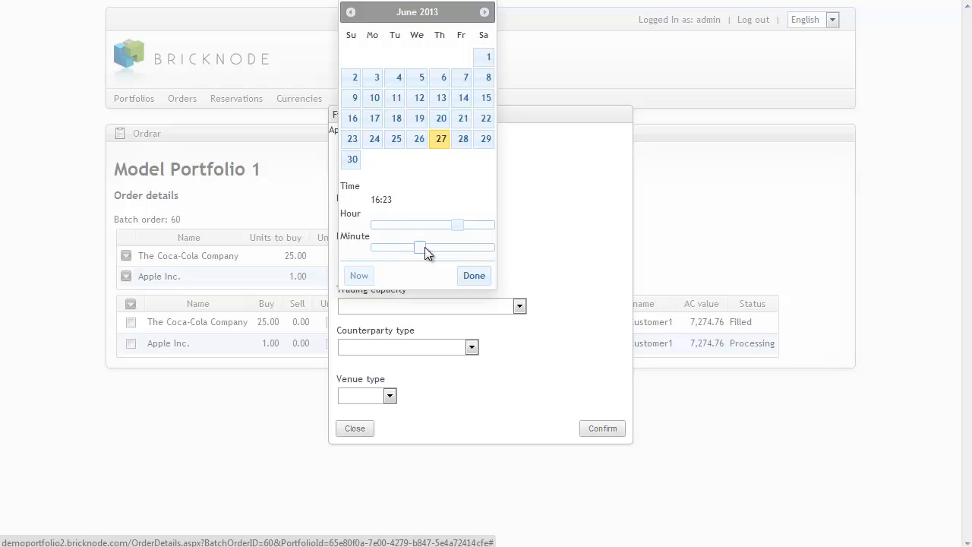
pyautogui.click(483, 277)
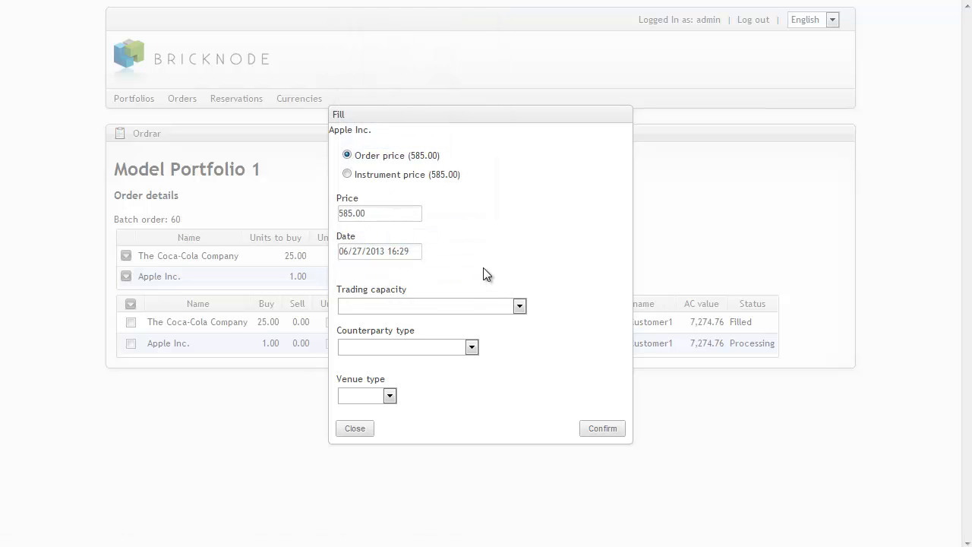
# Complete the Apple Inc. fill with trading capacity A = Agent, counterparty type B = Investment Firm, BIC 1234 and venue type O = XOFF.
pyautogui.click(520, 306)
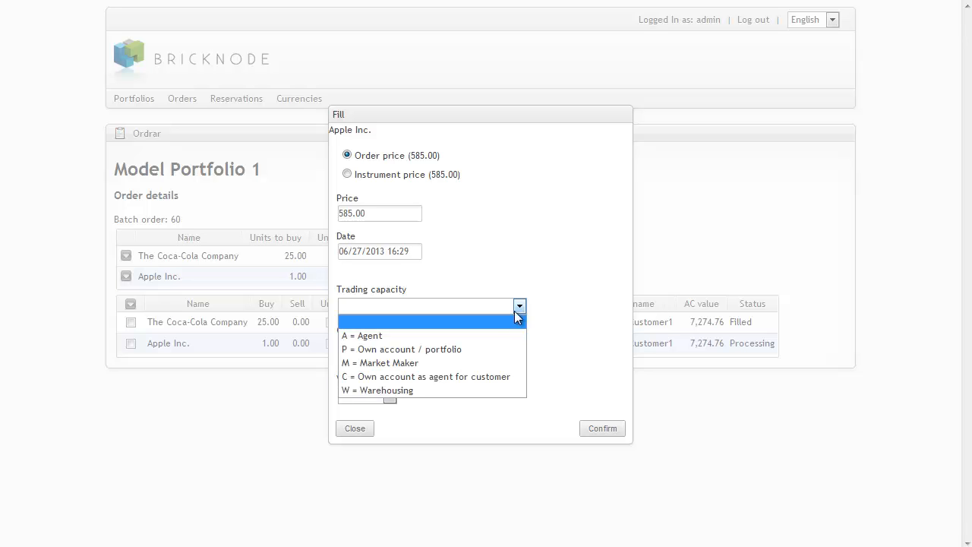
pyautogui.click(493, 335)
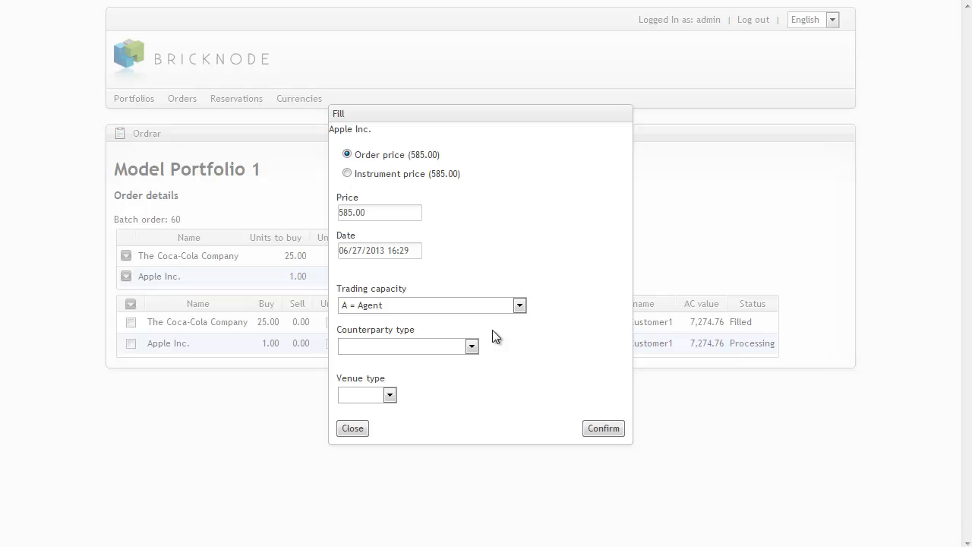
pyautogui.click(472, 347)
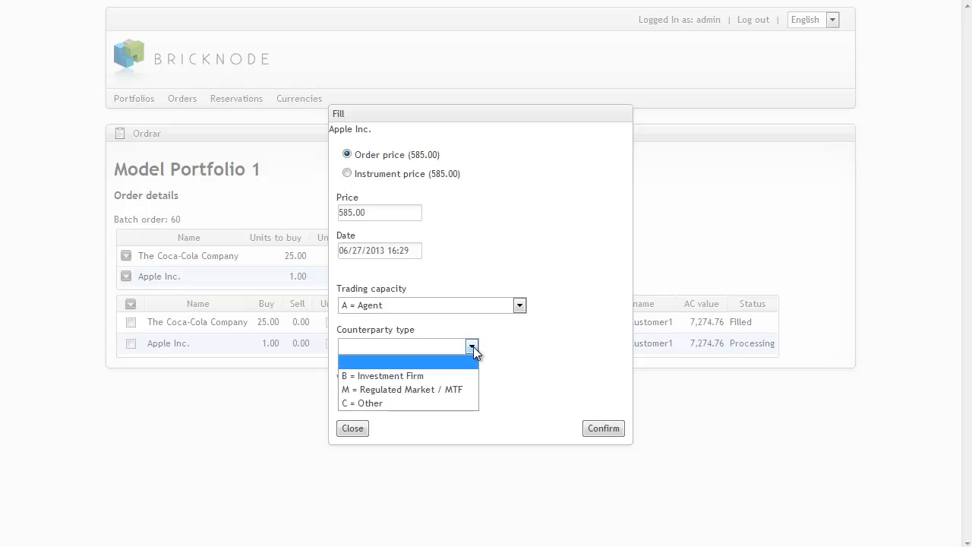
pyautogui.click(445, 376)
pyautogui.click(406, 371)
pyautogui.write('1234')
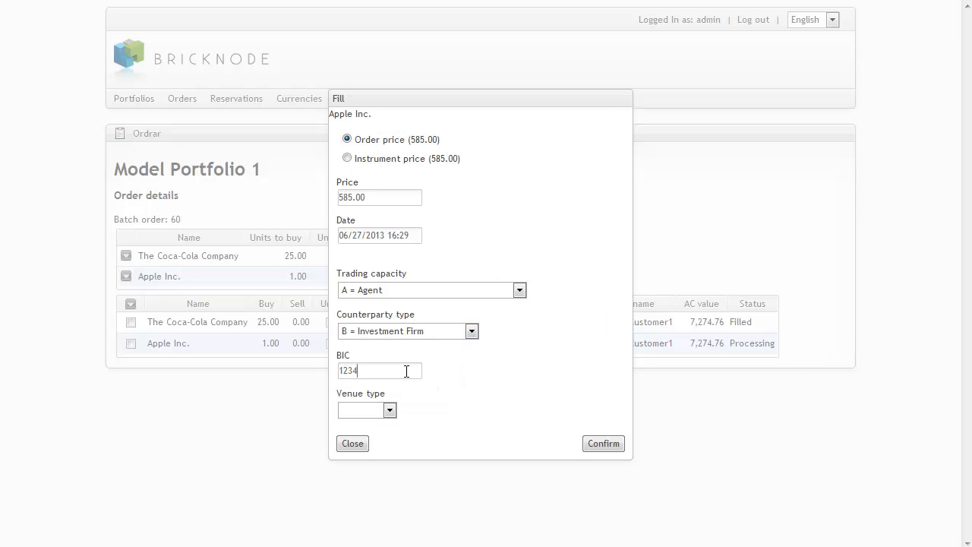
pyautogui.click(390, 411)
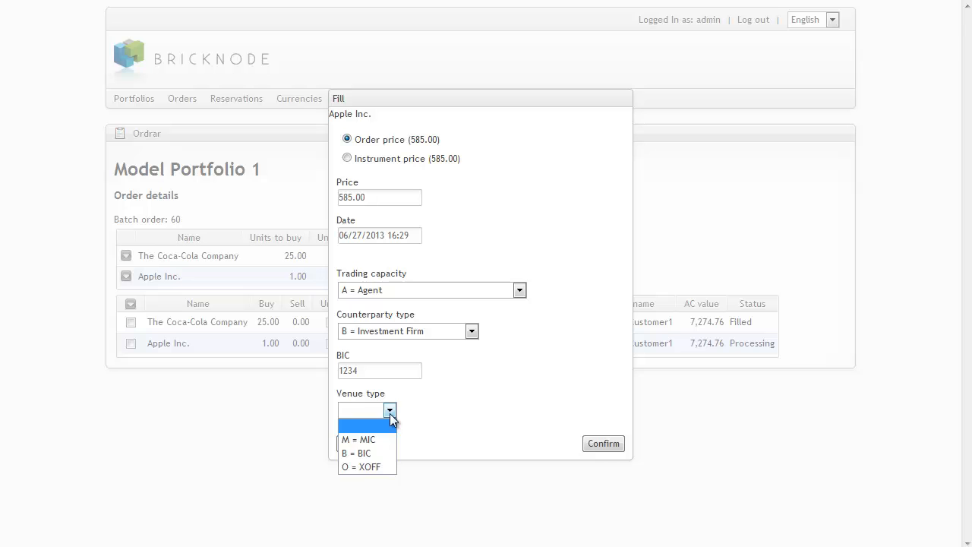
pyautogui.click(385, 465)
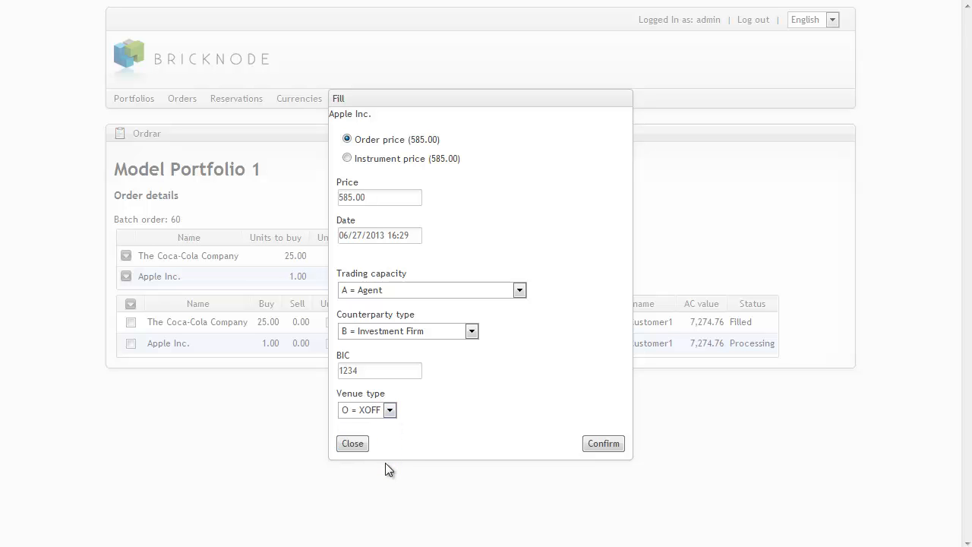
pyautogui.click(614, 445)
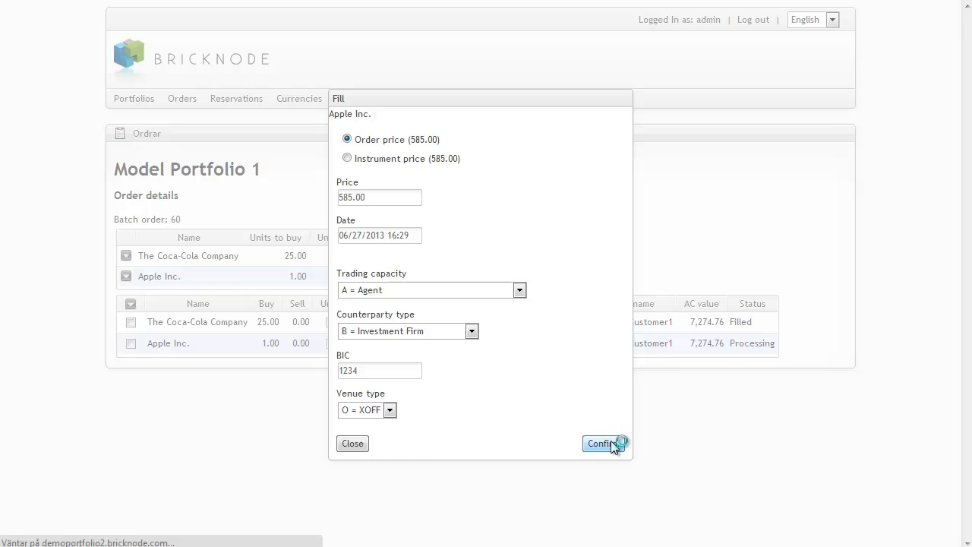